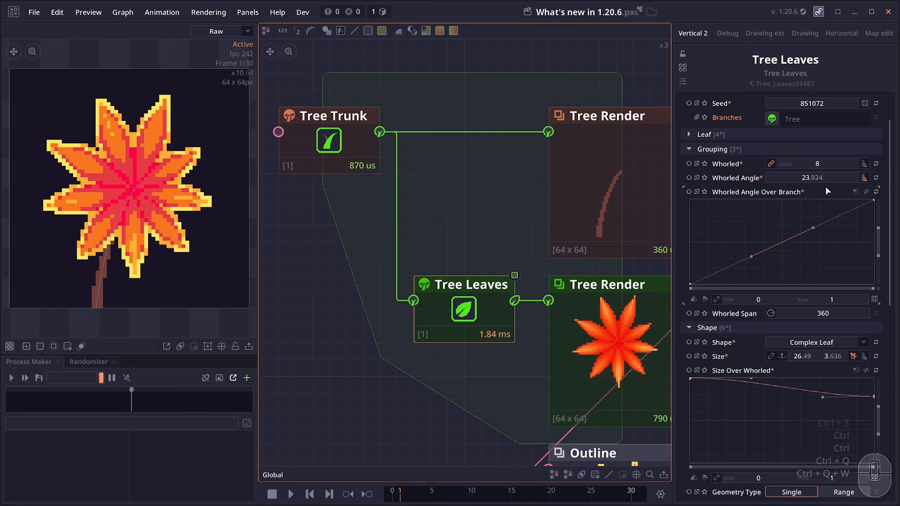
Set the Whorled Span of Tree Leaves to about 727.36 and lower the end of its Size Over Whorled curve
{"action": "scroll", "coordinate": [804, 281], "scroll_direction": "down", "scroll_amount": 1}
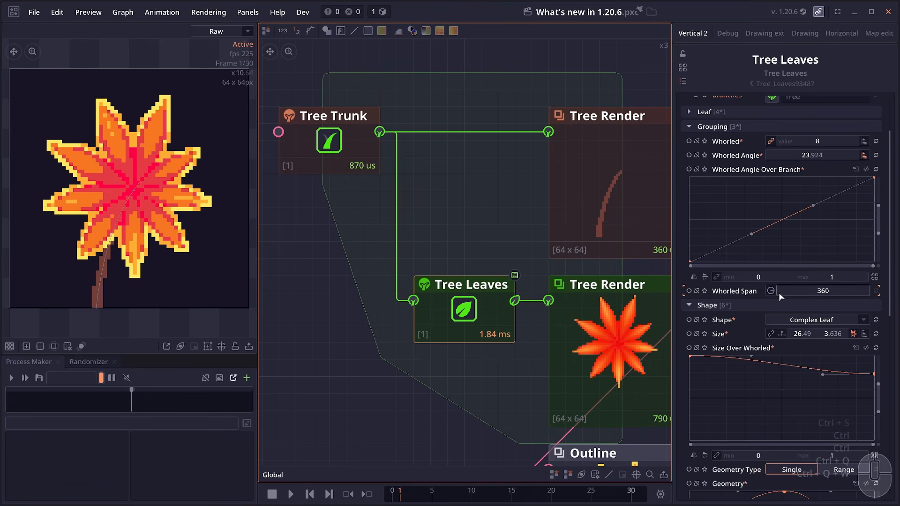
{"action": "left_click_drag", "start_coordinate": [773, 292], "coordinate": [813, 286]}
{"action": "scroll", "coordinate": [830, 269], "scroll_direction": "down", "scroll_amount": 3}
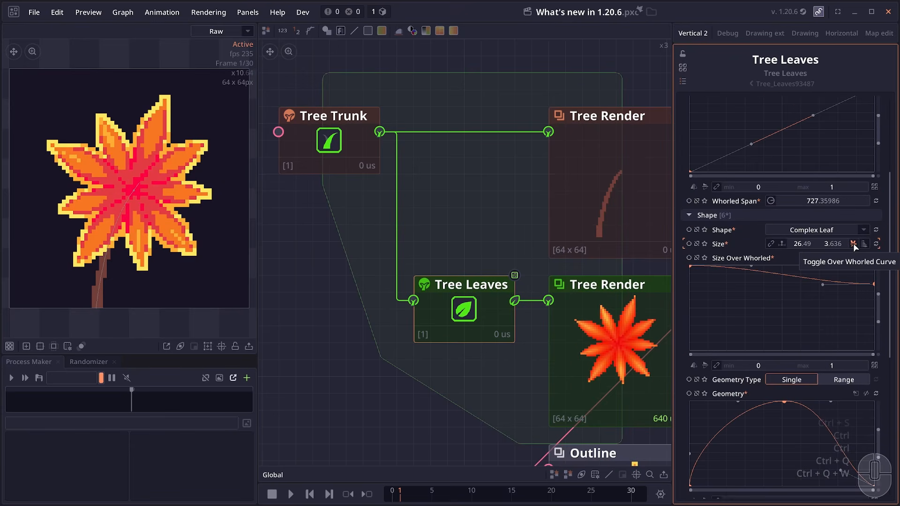
{"action": "scroll", "coordinate": [855, 243], "scroll_direction": "down", "scroll_amount": 3}
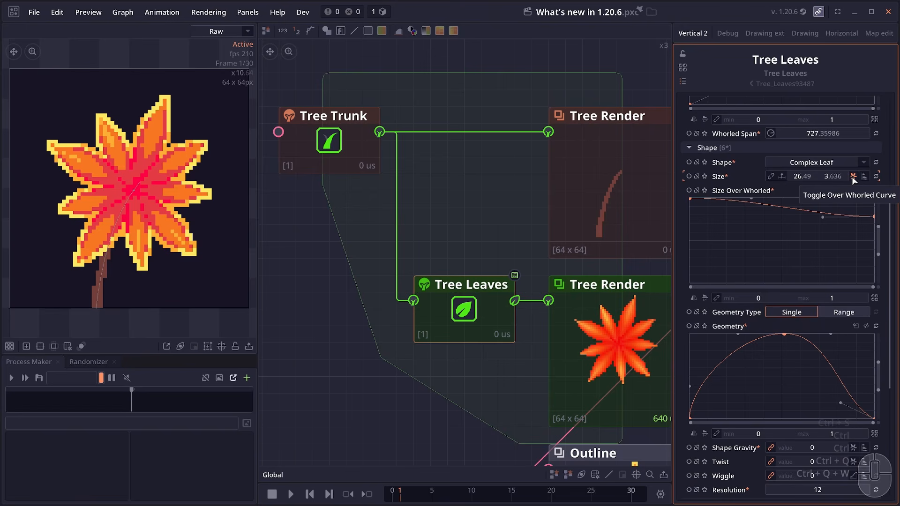
{"action": "left_click_drag", "start_coordinate": [874, 217], "coordinate": [867, 241]}
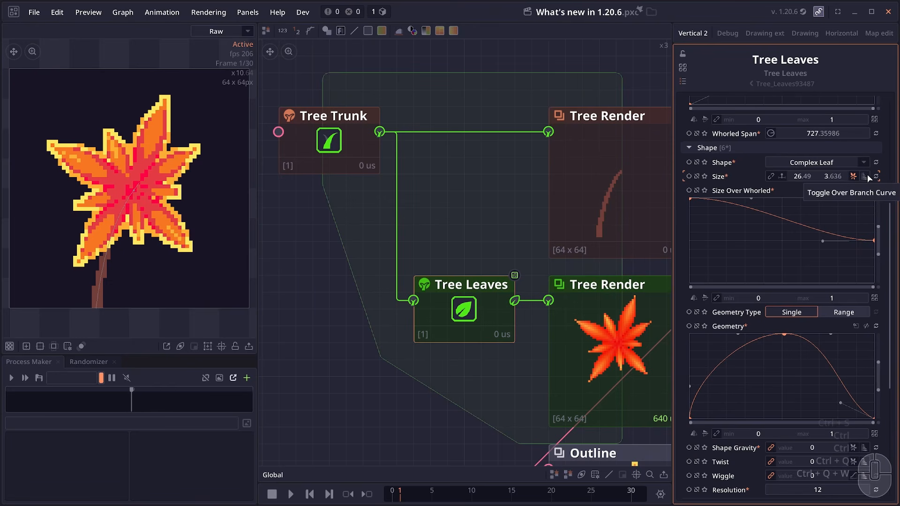
Set the leaves' Twist to 186.4 and Wiggle to 1.324
{"action": "scroll", "coordinate": [812, 415], "scroll_direction": "down", "scroll_amount": 2}
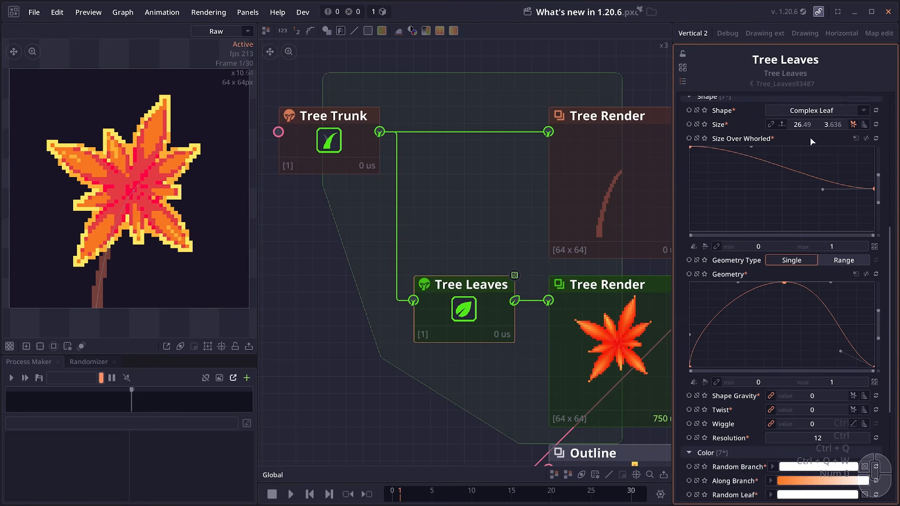
{"action": "left_click_drag", "start_coordinate": [825, 410], "coordinate": [858, 409]}
{"action": "scroll", "coordinate": [814, 410], "scroll_direction": "down", "scroll_amount": 3}
{"action": "mouse_move", "coordinate": [812, 357]}
{"action": "left_mouse_down"}
{"action": "mouse_move", "coordinate": [828, 356]}
{"action": "mouse_move", "coordinate": [805, 359]}
{"action": "left_mouse_up"}
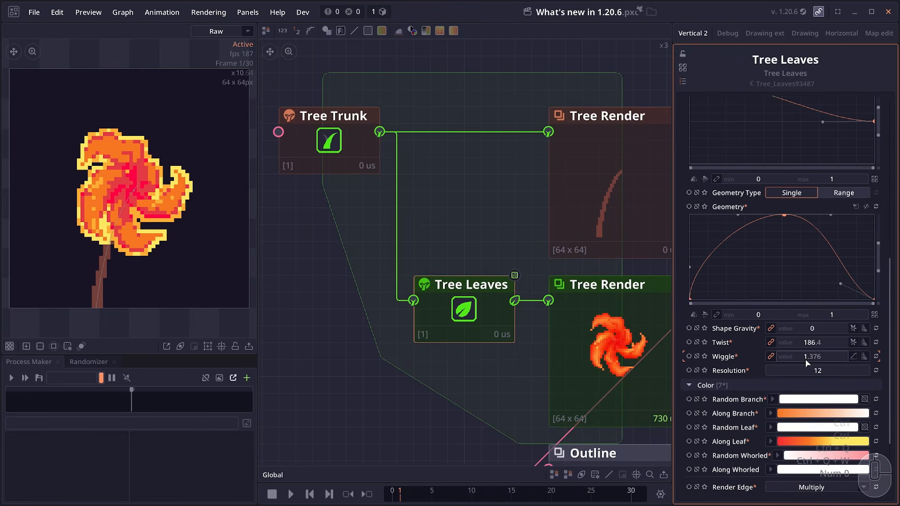
{"action": "scroll", "coordinate": [805, 359], "scroll_direction": "down", "scroll_amount": 2}
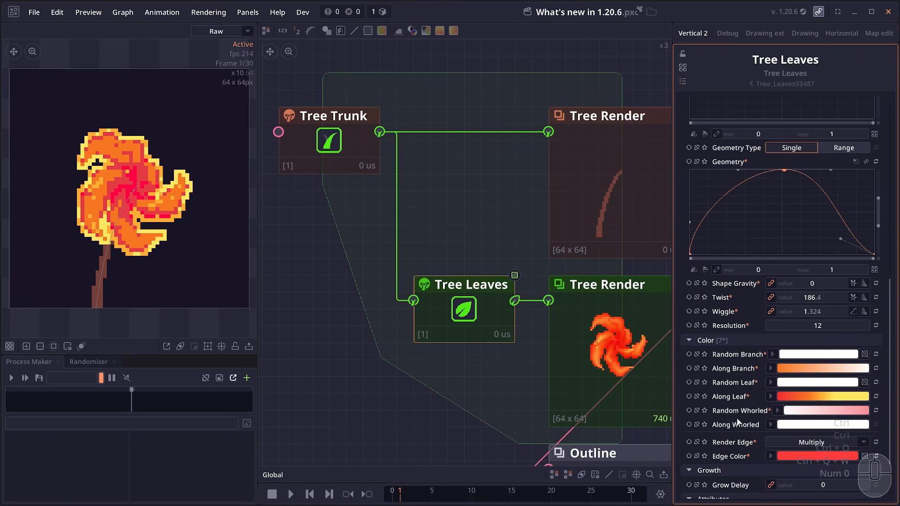
{"action": "scroll", "coordinate": [734, 420], "scroll_direction": "down", "scroll_amount": 1}
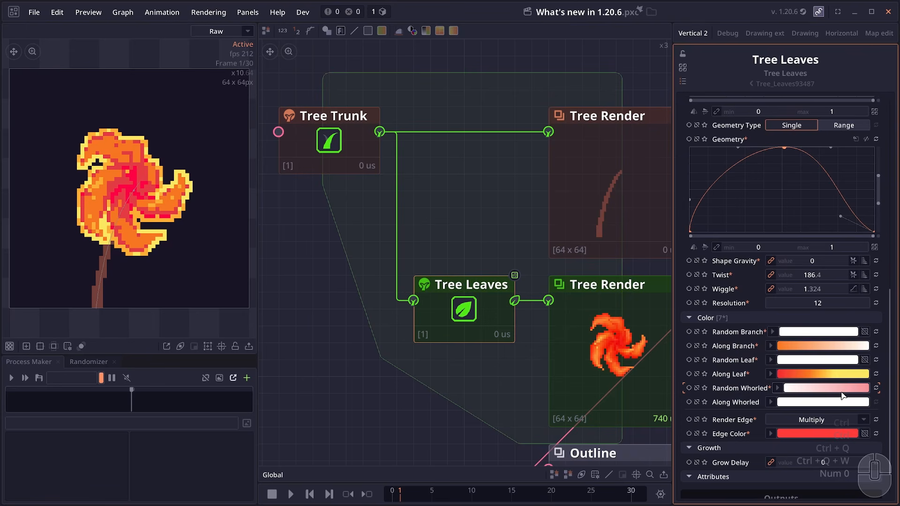
Inspect the Tree Render node fed by Tree Leaves and the Padding node that follows in the graph
{"action": "scroll", "coordinate": [515, 301], "scroll_direction": "up", "scroll_amount": 2}
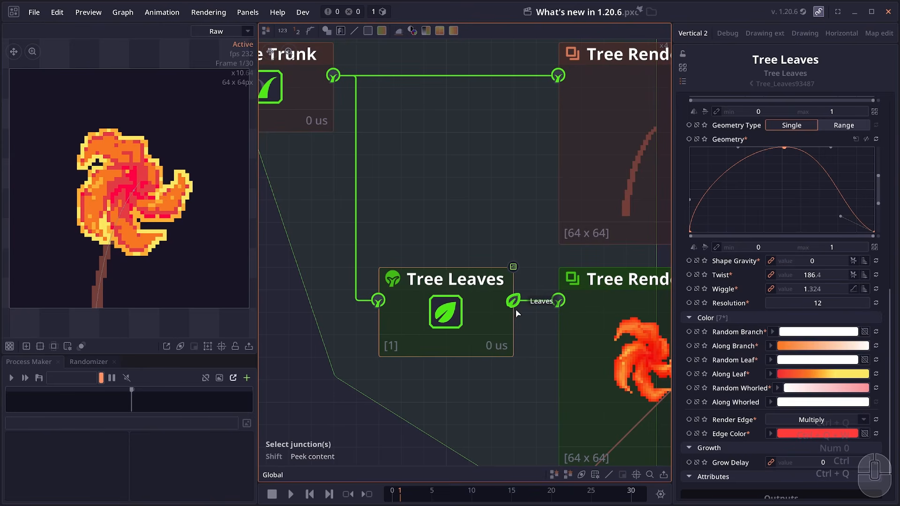
{"action": "left_click", "coordinate": [609, 328]}
{"action": "left_click_drag", "start_coordinate": [609, 328], "coordinate": [473, 276]}
{"action": "scroll", "coordinate": [469, 262], "scroll_direction": "down", "scroll_amount": 2}
{"action": "left_click_drag", "start_coordinate": [461, 235], "coordinate": [360, 268]}
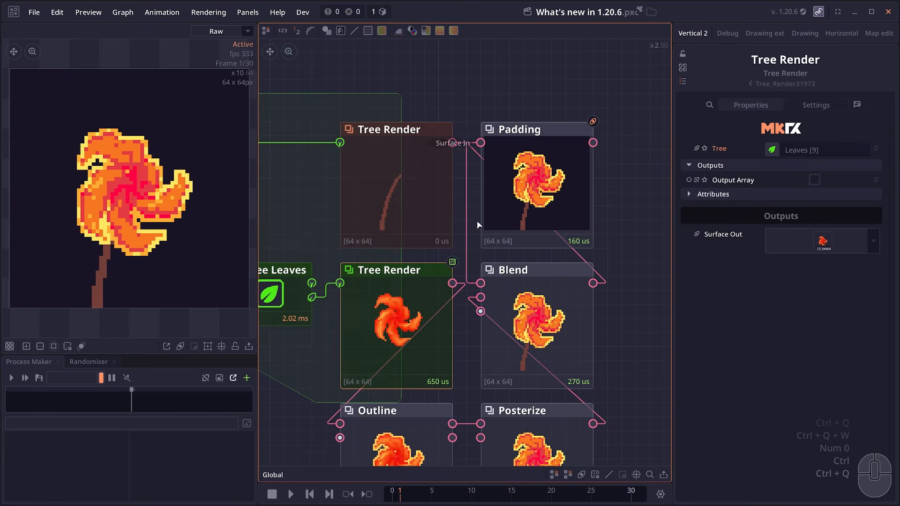
{"action": "left_click", "coordinate": [555, 184]}
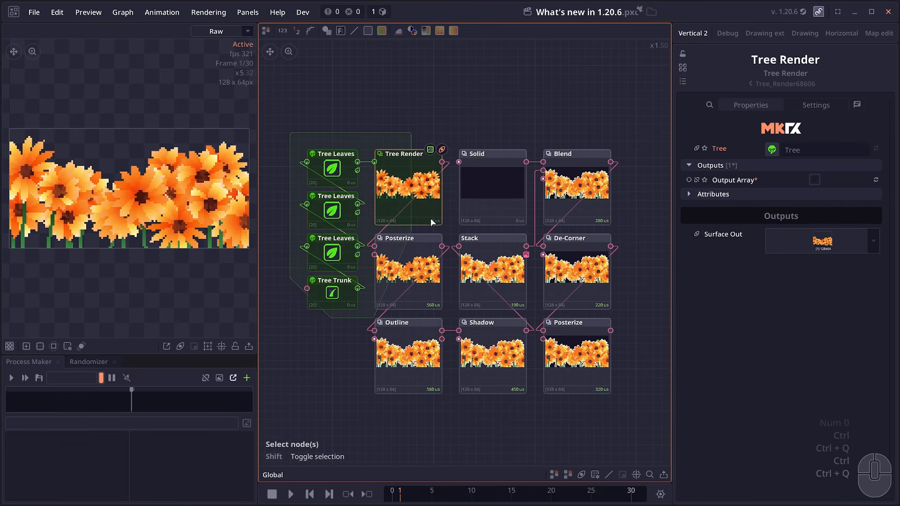
Enable Output Array on the flower field's Tree Render node and check the separate images through the Outline and final Posterize nodes
{"action": "scroll", "coordinate": [426, 207], "scroll_direction": "up", "scroll_amount": 2}
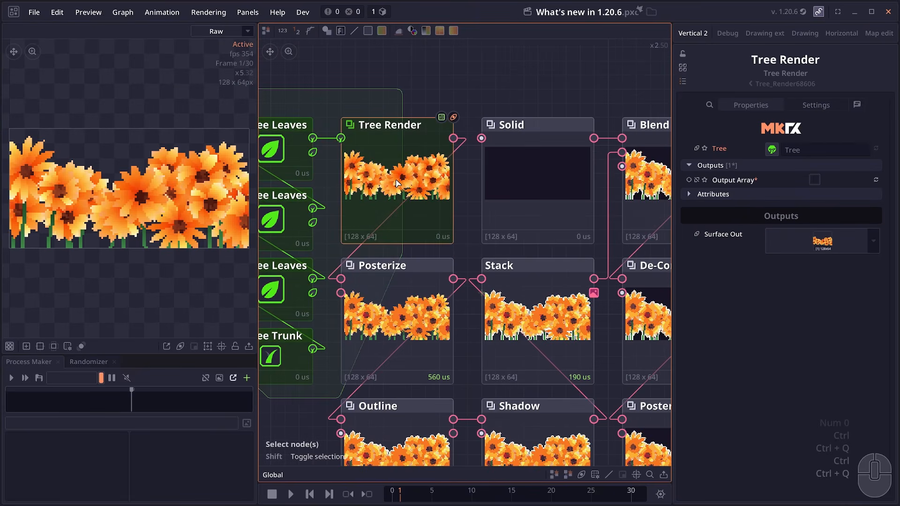
{"action": "left_click_drag", "start_coordinate": [396, 184], "coordinate": [494, 141]}
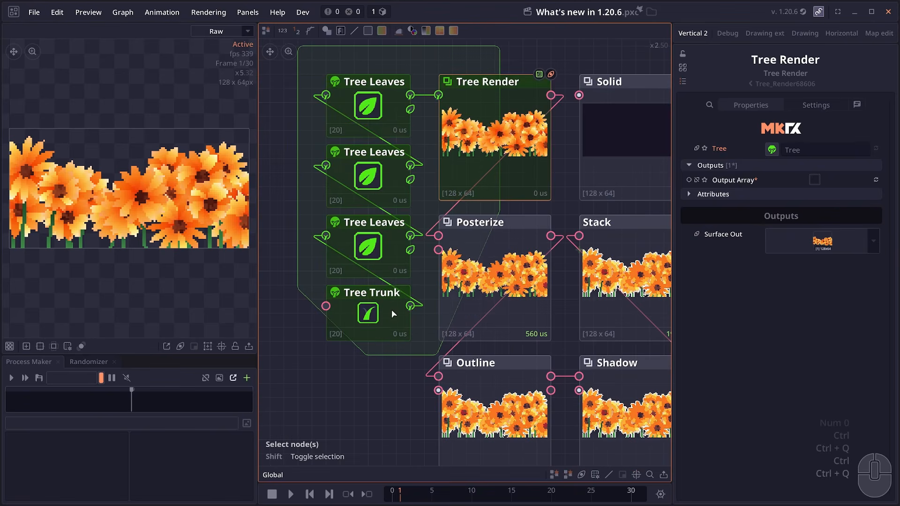
{"action": "left_click", "coordinate": [372, 314]}
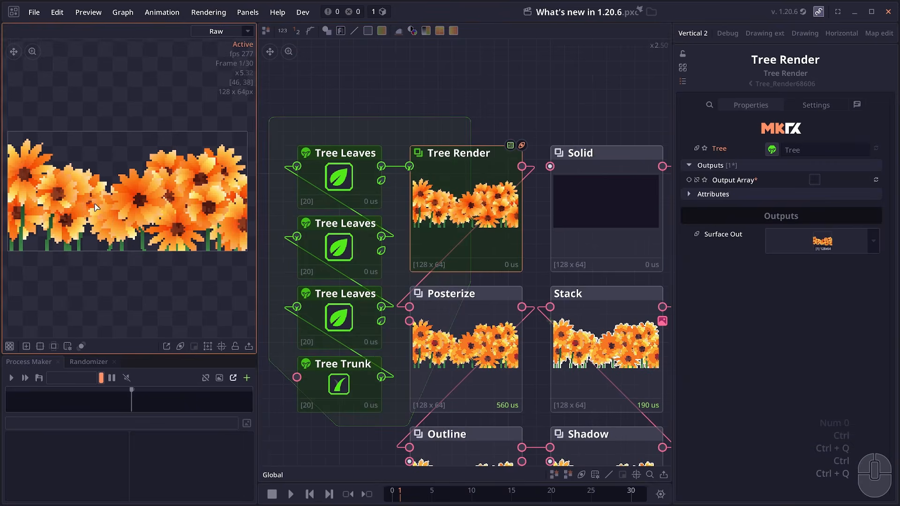
{"action": "scroll", "coordinate": [389, 168], "scroll_direction": "down", "scroll_amount": 2}
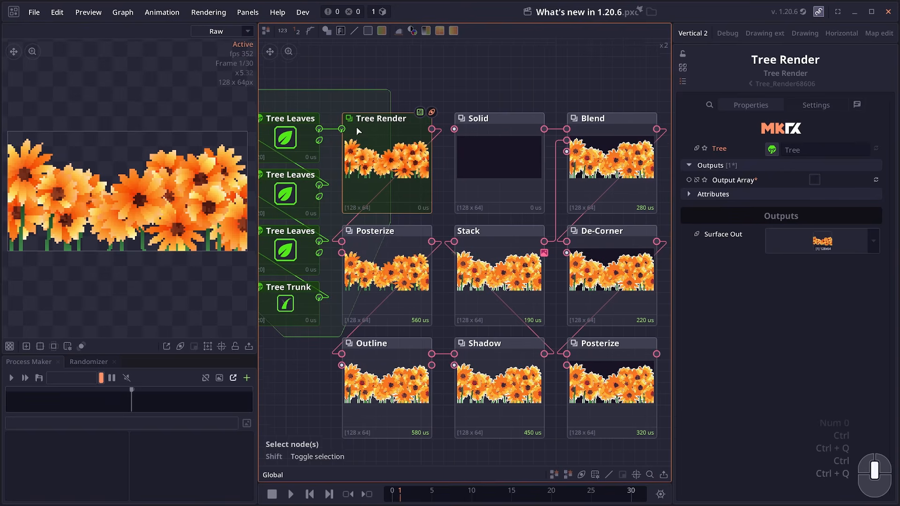
{"action": "left_click", "coordinate": [814, 180]}
{"action": "left_click", "coordinate": [58, 325]}
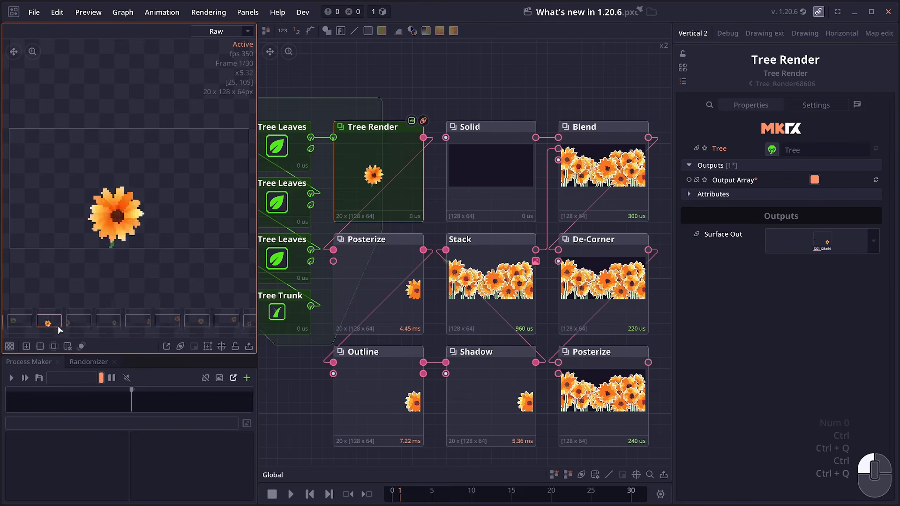
{"action": "left_click", "coordinate": [368, 385]}
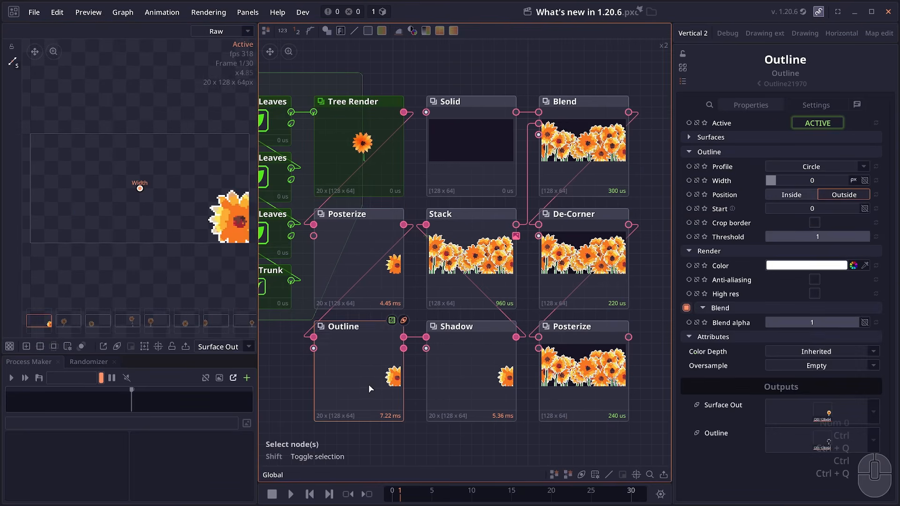
{"action": "left_click", "coordinate": [586, 387]}
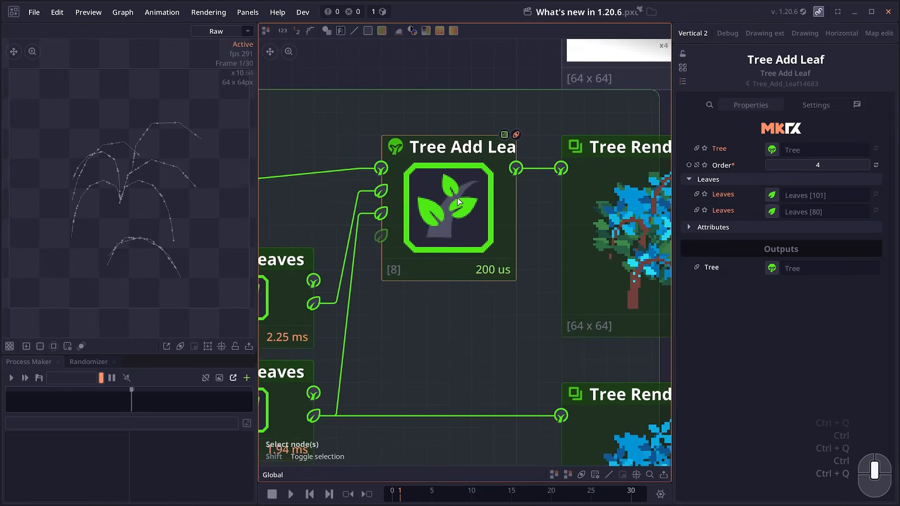
Add a Tree Add Branch node in the empty space below the Tree Add Leaf node
{"action": "scroll", "coordinate": [478, 187], "scroll_direction": "down", "scroll_amount": 3}
{"action": "scroll", "coordinate": [478, 186], "scroll_direction": "up", "scroll_amount": 3}
{"action": "scroll", "coordinate": [478, 187], "scroll_direction": "down", "scroll_amount": 1}
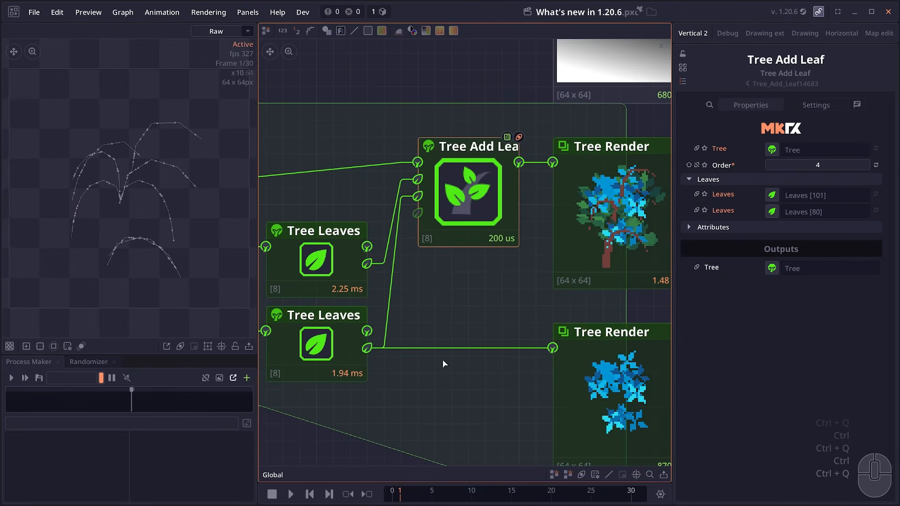
{"action": "right_click", "coordinate": [415, 316]}
{"action": "type", "text": "addbra"}
{"action": "left_click", "coordinate": [466, 295]}
{"action": "mouse_move", "coordinate": [453, 375]}
{"action": "left_mouse_down"}
{"action": "mouse_move", "coordinate": [452, 392]}
{"action": "mouse_move", "coordinate": [456, 370]}
{"action": "left_mouse_up"}
Examine the two Tree Leaves nodes that feed the Tree Add Leaf node
{"action": "scroll", "coordinate": [479, 367], "scroll_direction": "down", "scroll_amount": 1}
{"action": "scroll", "coordinate": [430, 267], "scroll_direction": "up", "scroll_amount": 1}
{"action": "left_click", "coordinate": [475, 234]}
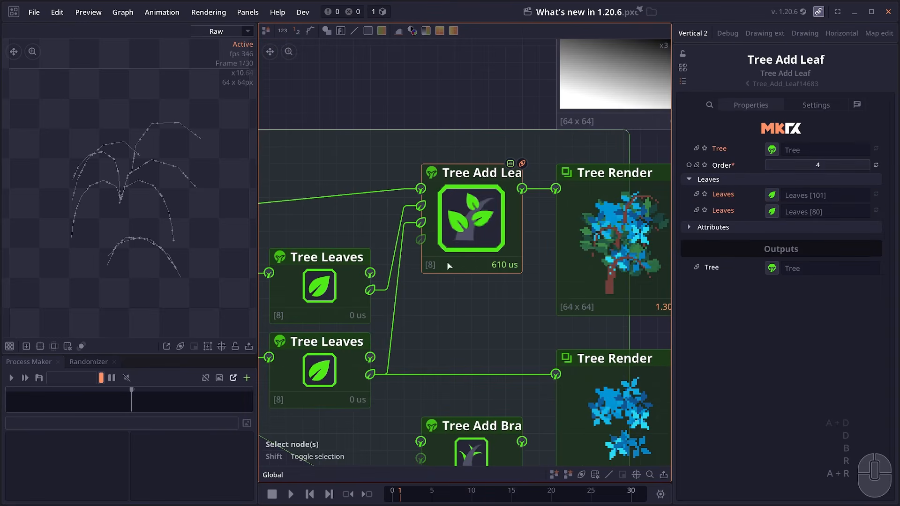
{"action": "left_click_drag", "start_coordinate": [447, 249], "coordinate": [504, 263]}
{"action": "scroll", "coordinate": [504, 262], "scroll_direction": "down", "scroll_amount": 1}
{"action": "left_click", "coordinate": [389, 304]}
{"action": "left_click", "coordinate": [392, 349]}
{"action": "left_click", "coordinate": [392, 307]}
{"action": "left_click", "coordinate": [394, 349]}
{"action": "left_click_drag", "start_coordinate": [356, 318], "coordinate": [339, 319]}
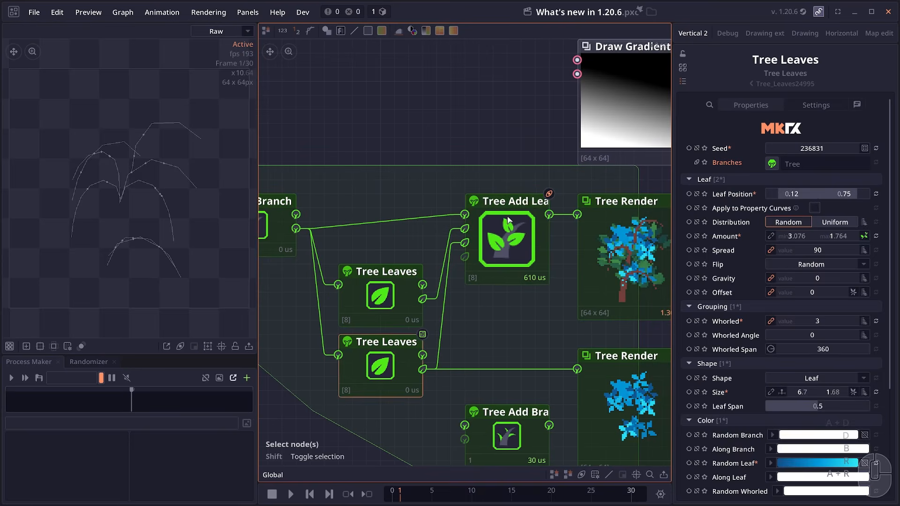
Inspect the Tree Add Leaf node and the Tree Render node connected to its output
{"action": "left_click", "coordinate": [509, 227]}
{"action": "left_click_drag", "start_coordinate": [532, 236], "coordinate": [486, 206]}
{"action": "left_click", "coordinate": [574, 212]}
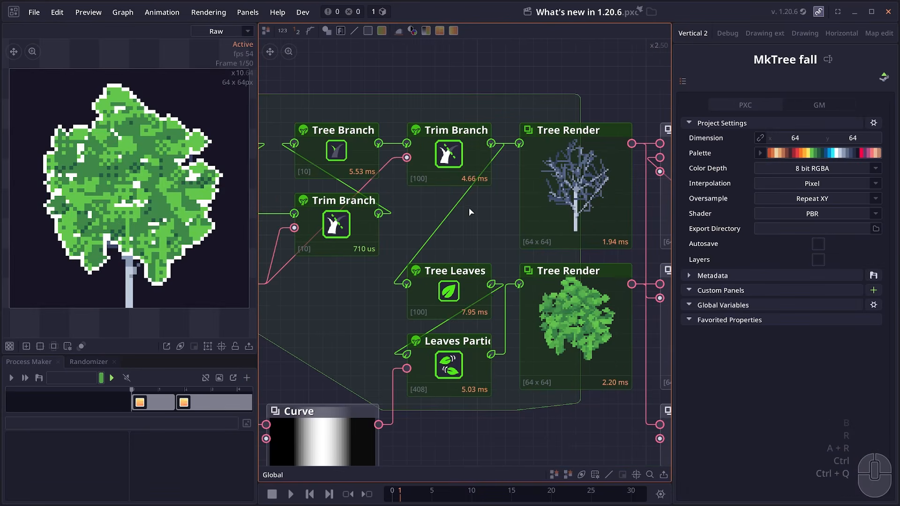
Select the Leaves Particle node in the MkTree fall project and play the falling-leaves animation
{"action": "left_click", "coordinate": [458, 372]}
{"action": "scroll", "coordinate": [457, 362], "scroll_direction": "up", "scroll_amount": 1}
{"action": "scroll", "coordinate": [457, 362], "scroll_direction": "down", "scroll_amount": 1}
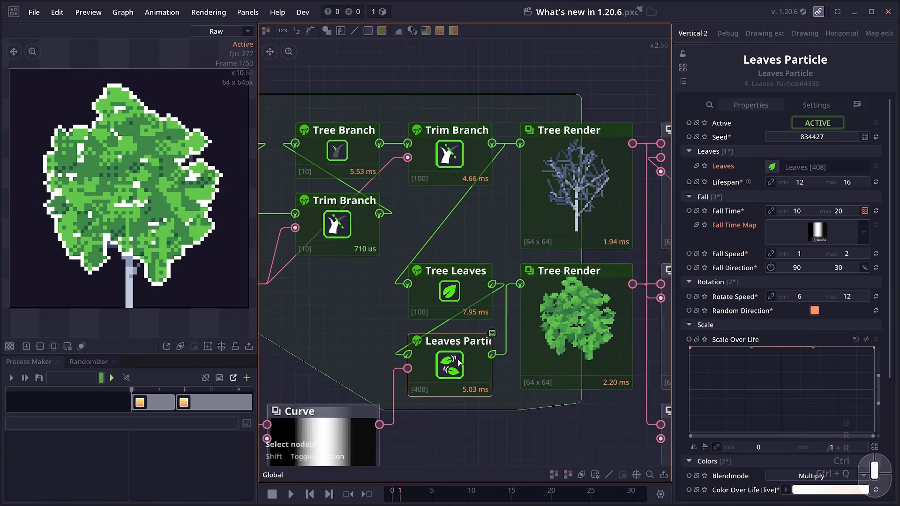
{"action": "left_click_drag", "start_coordinate": [457, 362], "coordinate": [446, 318]}
{"action": "key", "text": "space"}
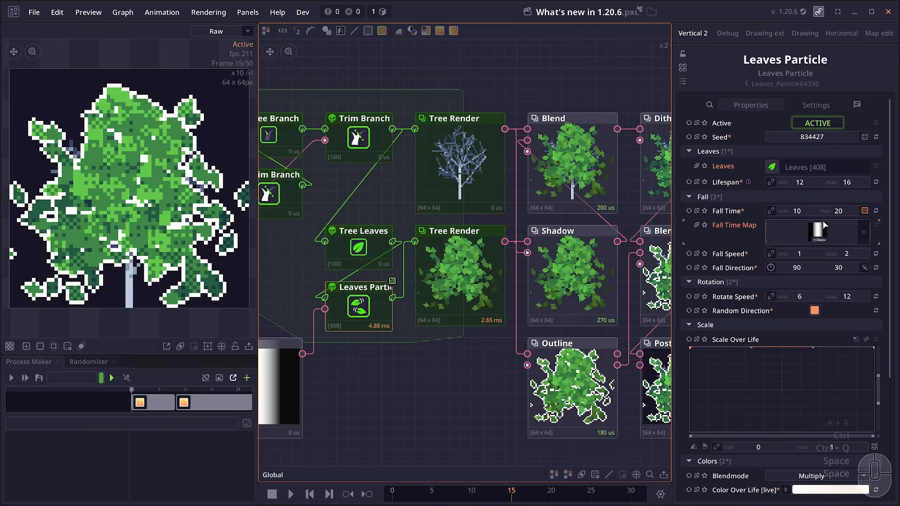
Review the scale, colour, physics and ground settings of Leaves Particle and resume the animation
{"action": "scroll", "coordinate": [823, 221], "scroll_direction": "down", "scroll_amount": 4}
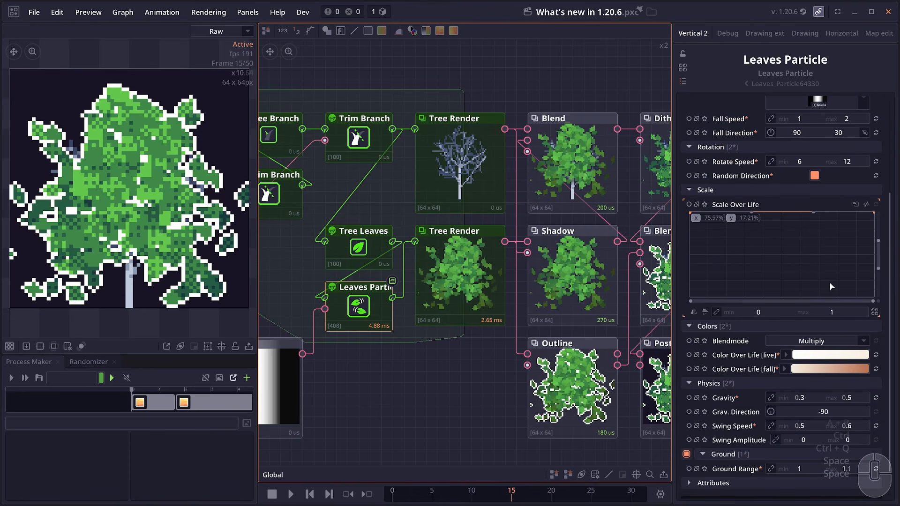
{"action": "scroll", "coordinate": [812, 323], "scroll_direction": "down", "scroll_amount": 2}
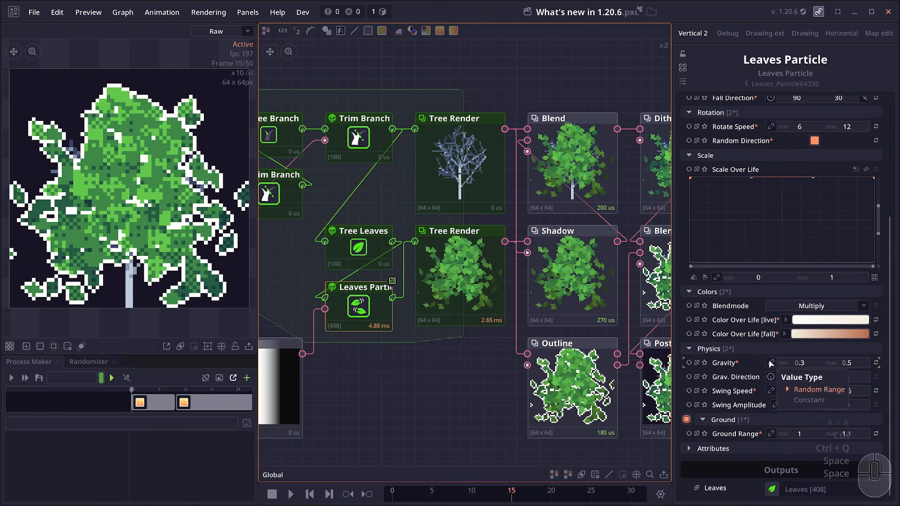
{"action": "scroll", "coordinate": [380, 283], "scroll_direction": "down", "scroll_amount": 2}
{"action": "key", "text": "space"}
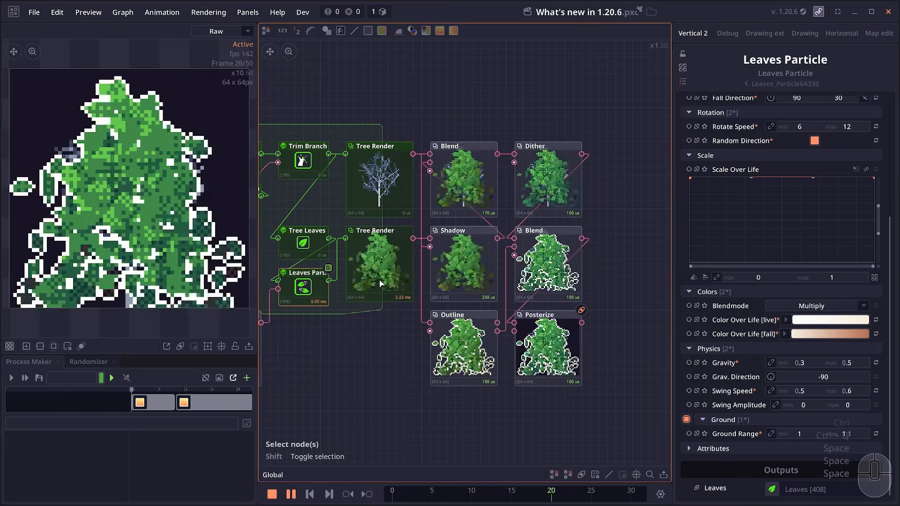
Switch to the uvs project and examine the UV Height node together with the Perlin Noise feeding its height map
{"action": "key", "text": "ctrl+q"}
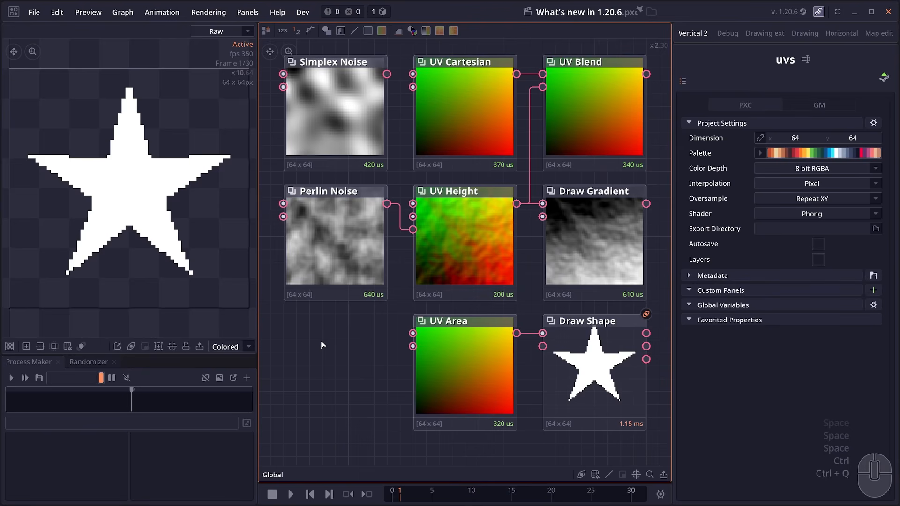
{"action": "left_click", "coordinate": [446, 254]}
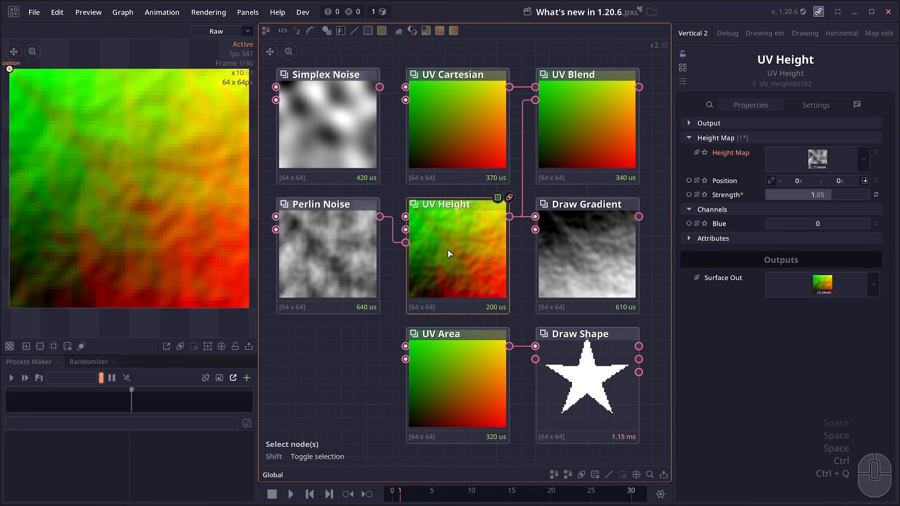
{"action": "left_click", "coordinate": [352, 250]}
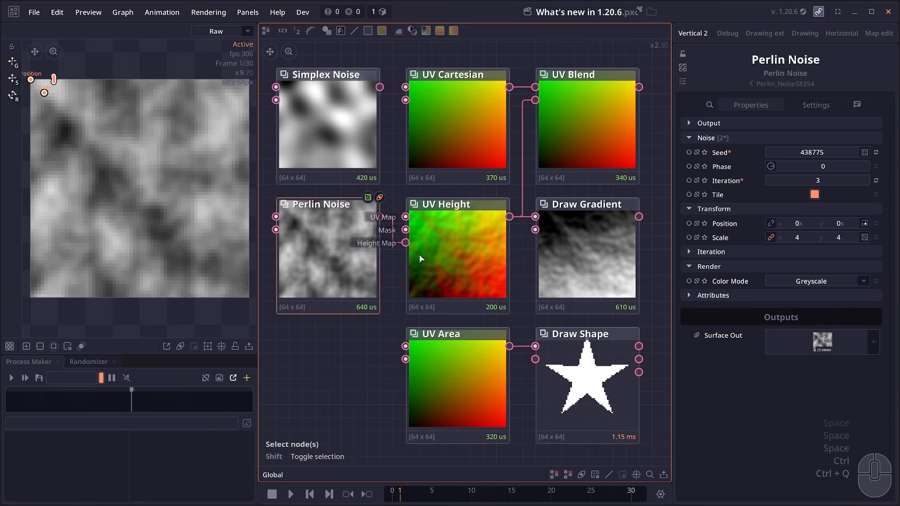
{"action": "left_click", "coordinate": [438, 262]}
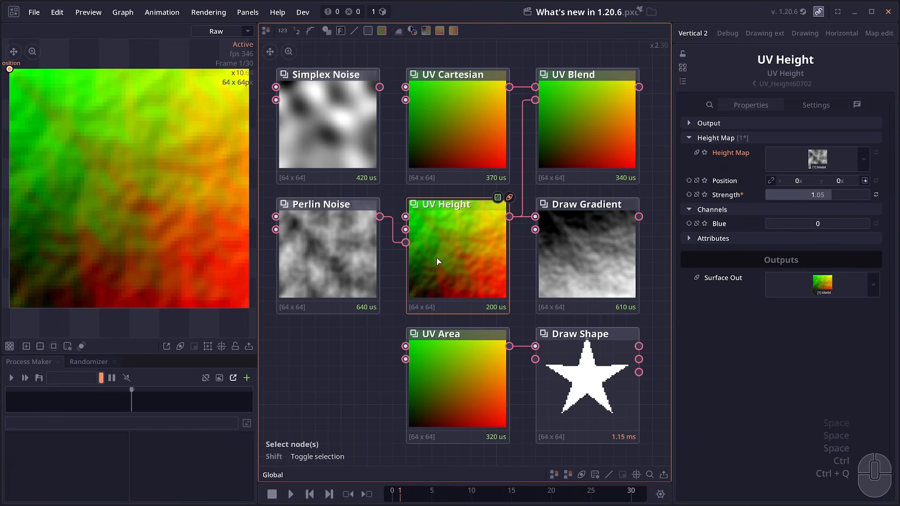
{"action": "scroll", "coordinate": [437, 257], "scroll_direction": "up", "scroll_amount": 2}
{"action": "scroll", "coordinate": [440, 258], "scroll_direction": "down", "scroll_amount": 3}
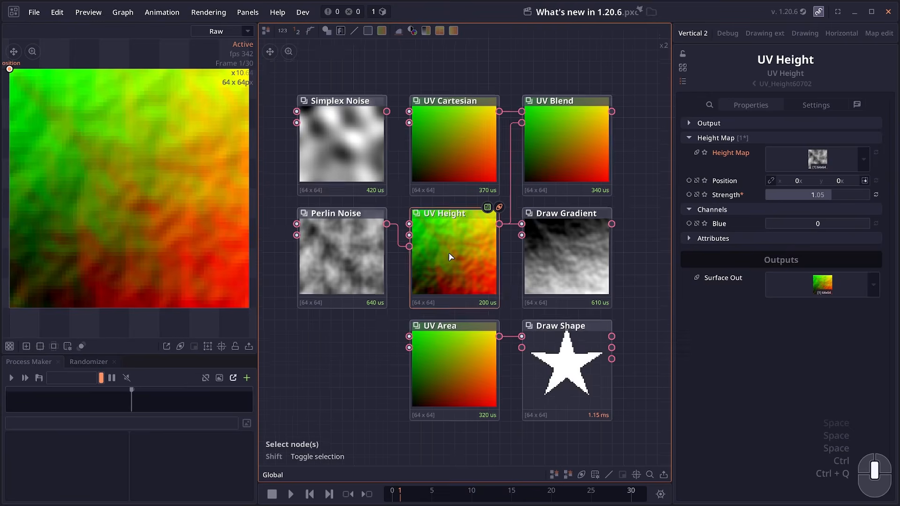
Inspect the Draw Gradient node that takes its UV map from UV Height
{"action": "scroll", "coordinate": [445, 258], "scroll_direction": "up", "scroll_amount": 2}
{"action": "left_click", "coordinate": [544, 266]}
{"action": "scroll", "coordinate": [488, 226], "scroll_direction": "up", "scroll_amount": 3}
{"action": "scroll", "coordinate": [483, 224], "scroll_direction": "down", "scroll_amount": 2}
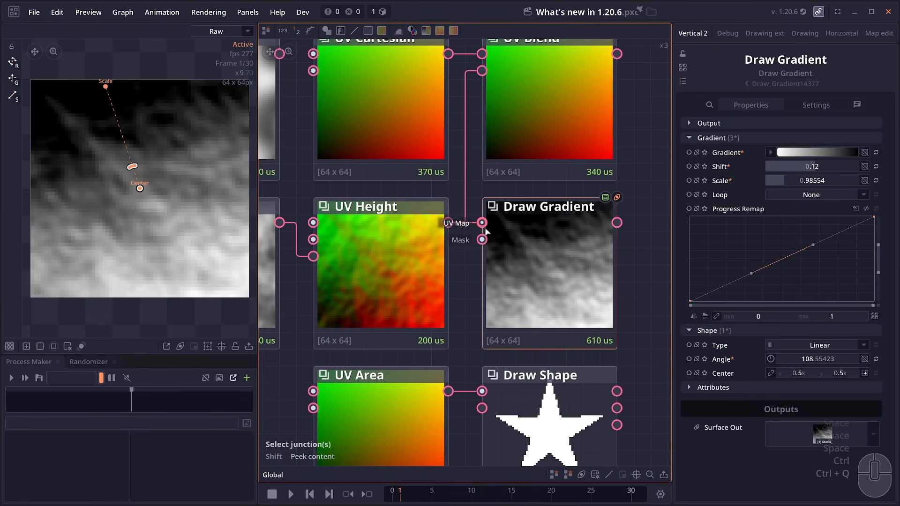
Disconnect the UV Map input of Draw Gradient and reconnect it to the UV Height output
{"action": "left_click_drag", "start_coordinate": [482, 223], "coordinate": [131, 174]}
{"action": "left_click_drag", "start_coordinate": [382, 230], "coordinate": [420, 236]}
{"action": "left_click_drag", "start_coordinate": [486, 229], "coordinate": [520, 228]}
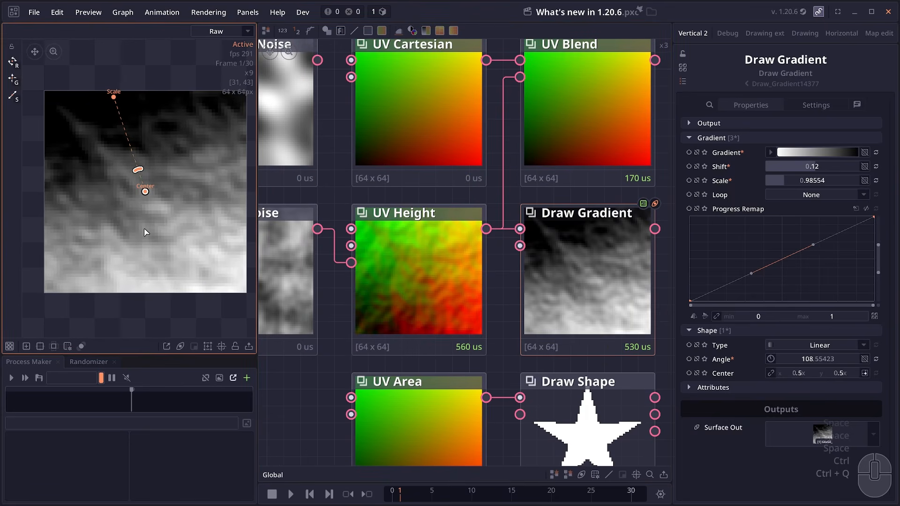
Preview the UV Height node and return the preview to the Draw Gradient node
{"action": "left_click_drag", "start_coordinate": [321, 293], "coordinate": [420, 293]}
{"action": "double_click", "coordinate": [407, 291]}
{"action": "left_click_drag", "start_coordinate": [668, 288], "coordinate": [619, 291]}
{"action": "double_click", "coordinate": [618, 291]}
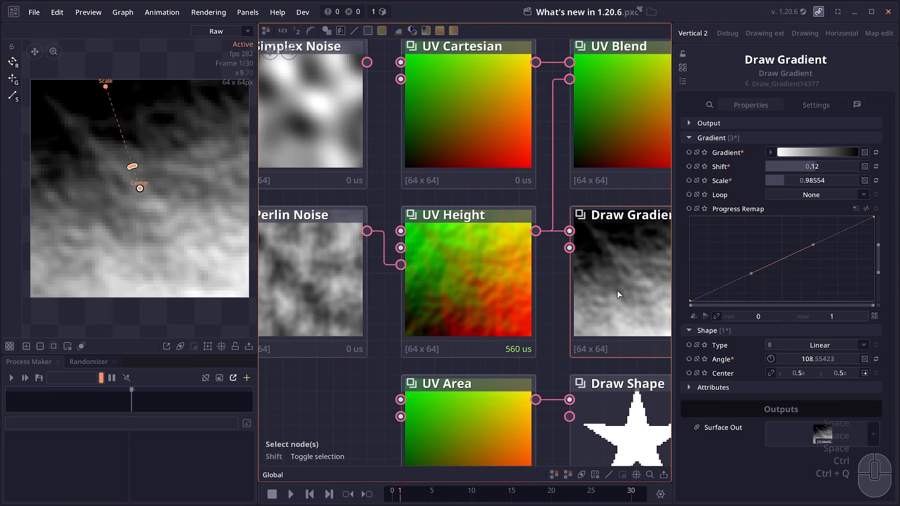
Preview the UV Area node and compare it with the UV Cartesian node
{"action": "scroll", "coordinate": [393, 113], "scroll_direction": "down", "scroll_amount": 1}
{"action": "double_click", "coordinate": [469, 384]}
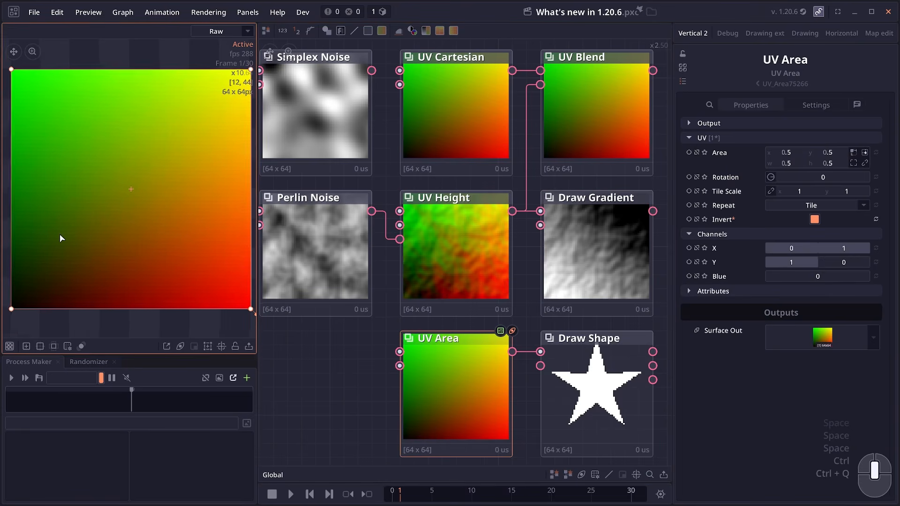
{"action": "double_click", "coordinate": [421, 132]}
{"action": "double_click", "coordinate": [436, 382]}
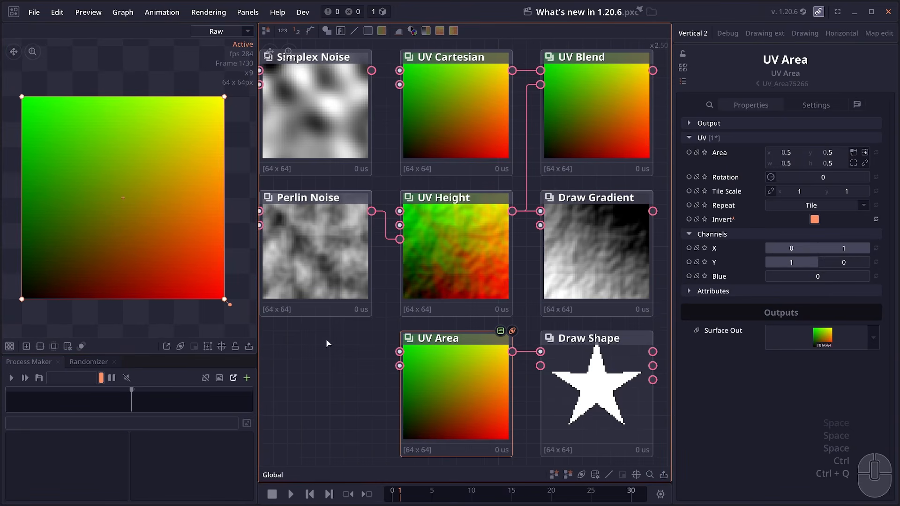
Shrink the UV Area region to half-sizes of about 0.22 by 0.18, and switch Invert off and back on
{"action": "mouse_move", "coordinate": [237, 309]}
{"action": "left_mouse_down"}
{"action": "mouse_move", "coordinate": [153, 224]}
{"action": "mouse_move", "coordinate": [192, 245]}
{"action": "left_mouse_up"}
{"action": "left_click", "coordinate": [800, 219]}
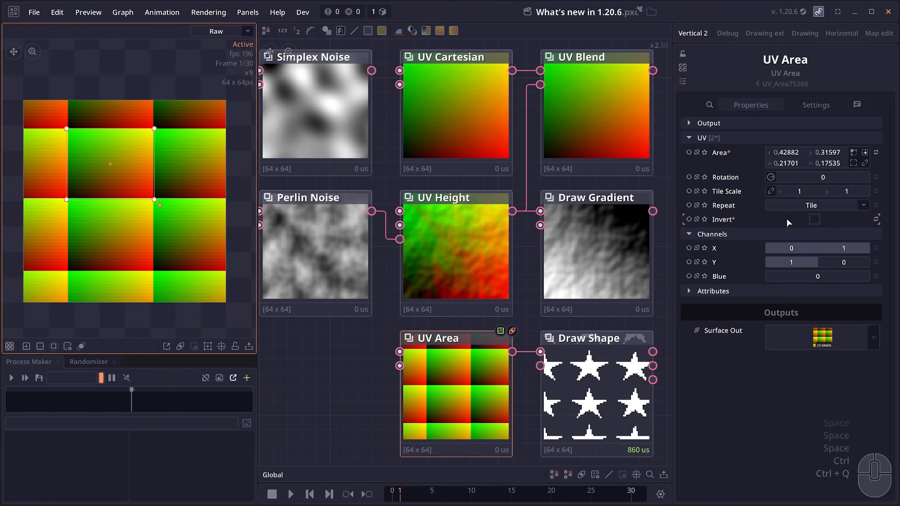
{"action": "left_click", "coordinate": [815, 219]}
Preview the Draw Shape node, and move and resize the UV Area region until the whole star fits in the frame
{"action": "left_click", "coordinate": [634, 378]}
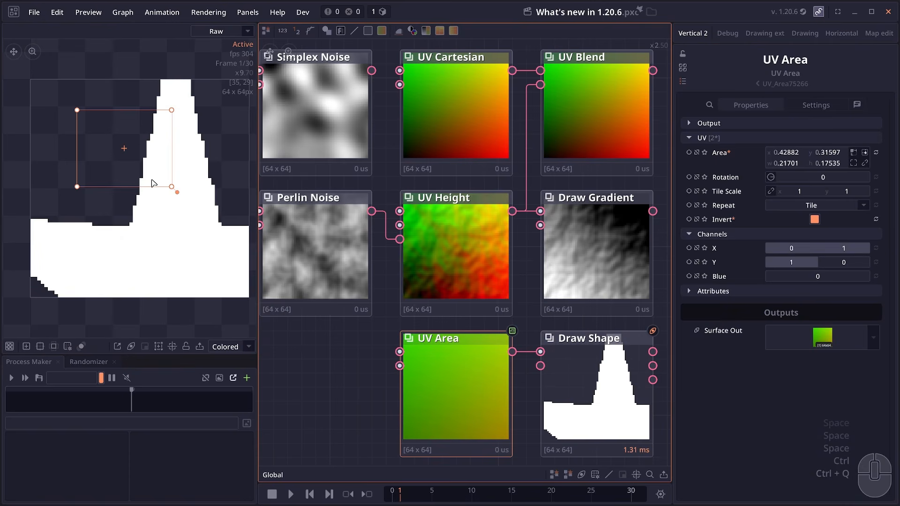
{"action": "left_click_drag", "start_coordinate": [152, 183], "coordinate": [168, 154]}
{"action": "mouse_move", "coordinate": [541, 352]}
{"action": "left_mouse_down"}
{"action": "mouse_move", "coordinate": [501, 350]}
{"action": "mouse_move", "coordinate": [541, 351]}
{"action": "left_mouse_up"}
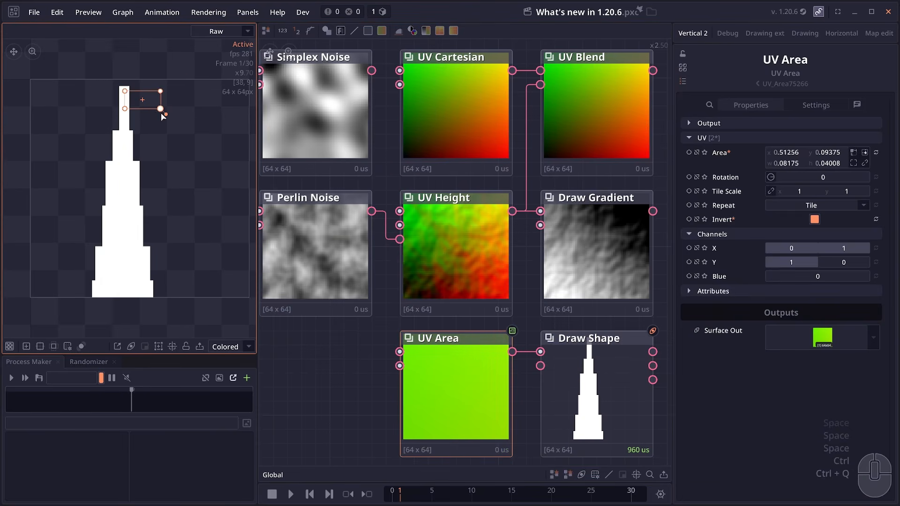
{"action": "left_click_drag", "start_coordinate": [162, 116], "coordinate": [225, 154]}
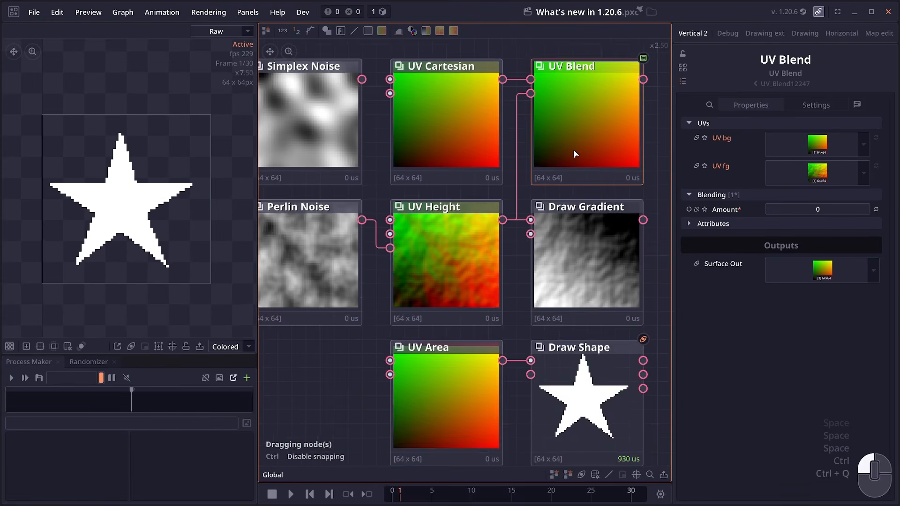
Move the Draw Gradient node one column farther from UV Height, and inspect the UV Cartesian and UV Height nodes
{"action": "left_click_drag", "start_coordinate": [573, 150], "coordinate": [445, 203]}
{"action": "mouse_move", "coordinate": [459, 268]}
{"action": "left_mouse_down"}
{"action": "mouse_move", "coordinate": [586, 280]}
{"action": "mouse_move", "coordinate": [600, 268]}
{"action": "left_mouse_up"}
{"action": "left_click", "coordinate": [324, 220]}
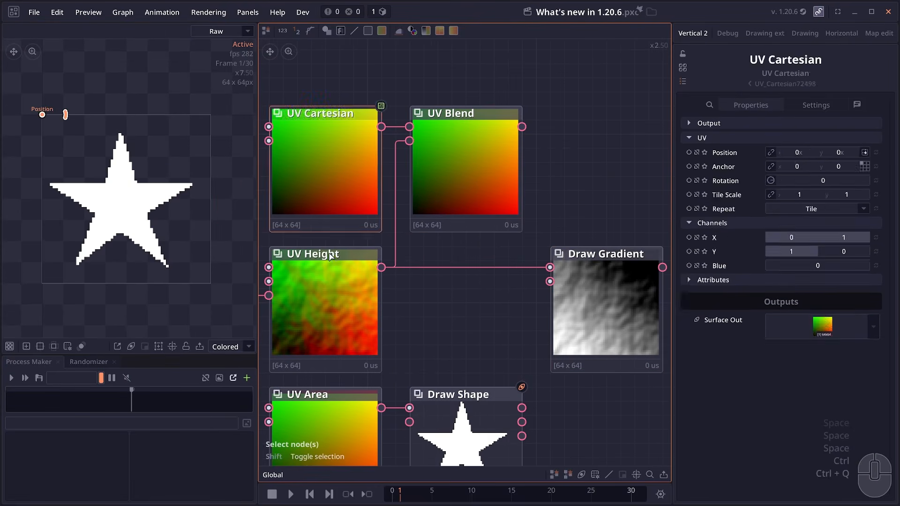
{"action": "left_click", "coordinate": [325, 251]}
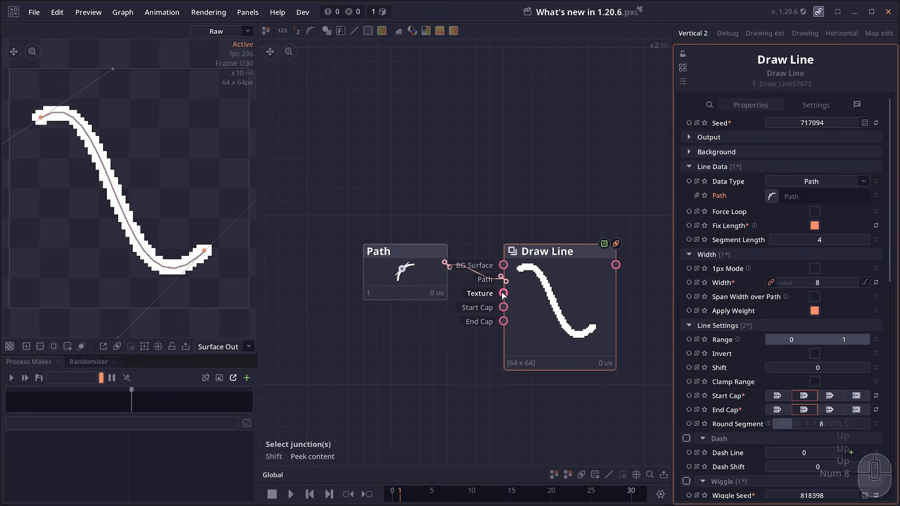
Trim the start of Draw Line's Range and return it to 0, and align the Path node with Draw Line's path input
{"action": "scroll", "coordinate": [525, 302], "scroll_direction": "up", "scroll_amount": 1}
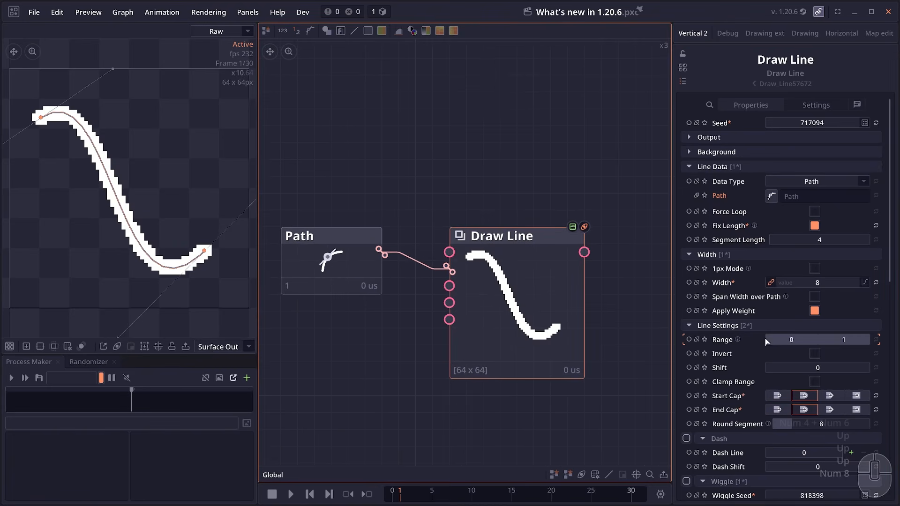
{"action": "mouse_move", "coordinate": [786, 339]}
{"action": "left_mouse_down"}
{"action": "mouse_move", "coordinate": [825, 340]}
{"action": "mouse_move", "coordinate": [786, 340]}
{"action": "mouse_move", "coordinate": [802, 339]}
{"action": "mouse_move", "coordinate": [793, 339]}
{"action": "left_mouse_up"}
{"action": "left_click_drag", "start_coordinate": [313, 255], "coordinate": [330, 272]}
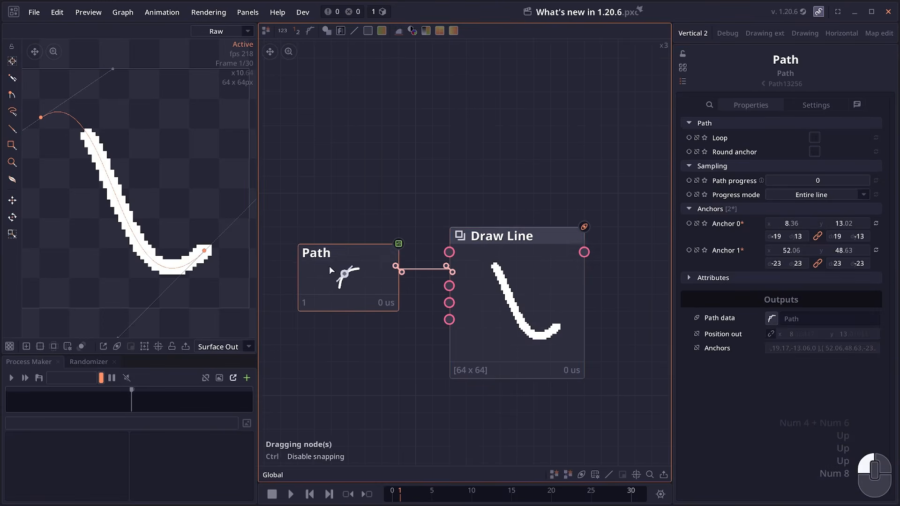
{"action": "mouse_move", "coordinate": [791, 340]}
{"action": "left_mouse_down"}
{"action": "mouse_move", "coordinate": [801, 339]}
{"action": "mouse_move", "coordinate": [779, 339]}
{"action": "left_mouse_up"}
Enable Wiggle on the Draw Line node with an amplitude of 4.524 and a detail of 4
{"action": "scroll", "coordinate": [685, 306], "scroll_direction": "down", "scroll_amount": 5}
{"action": "left_click", "coordinate": [686, 301]}
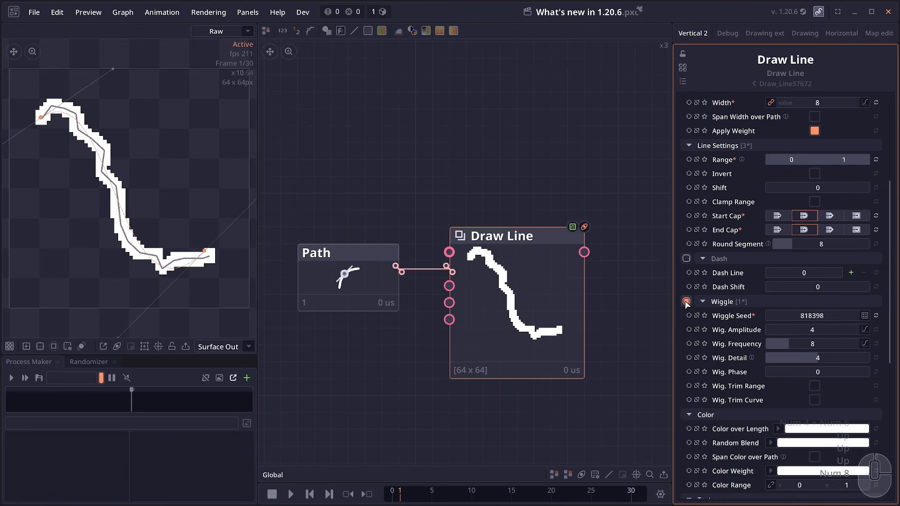
{"action": "left_click_drag", "start_coordinate": [808, 337], "coordinate": [829, 337]}
{"action": "mouse_move", "coordinate": [784, 355]}
{"action": "left_mouse_down"}
{"action": "mouse_move", "coordinate": [745, 355]}
{"action": "mouse_move", "coordinate": [783, 355]}
{"action": "left_mouse_up"}
Try trimming the start of the wiggled line's Range and return it to 0
{"action": "scroll", "coordinate": [786, 362], "scroll_direction": "up", "scroll_amount": 1}
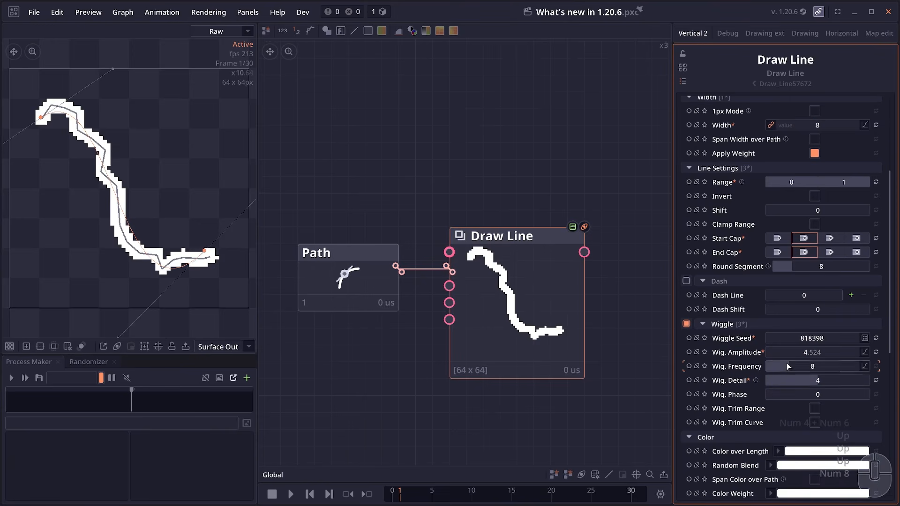
{"action": "mouse_move", "coordinate": [791, 181]}
{"action": "left_mouse_down"}
{"action": "mouse_move", "coordinate": [819, 182]}
{"action": "mouse_move", "coordinate": [791, 182]}
{"action": "left_mouse_up"}
{"action": "scroll", "coordinate": [793, 245], "scroll_direction": "down", "scroll_amount": 1}
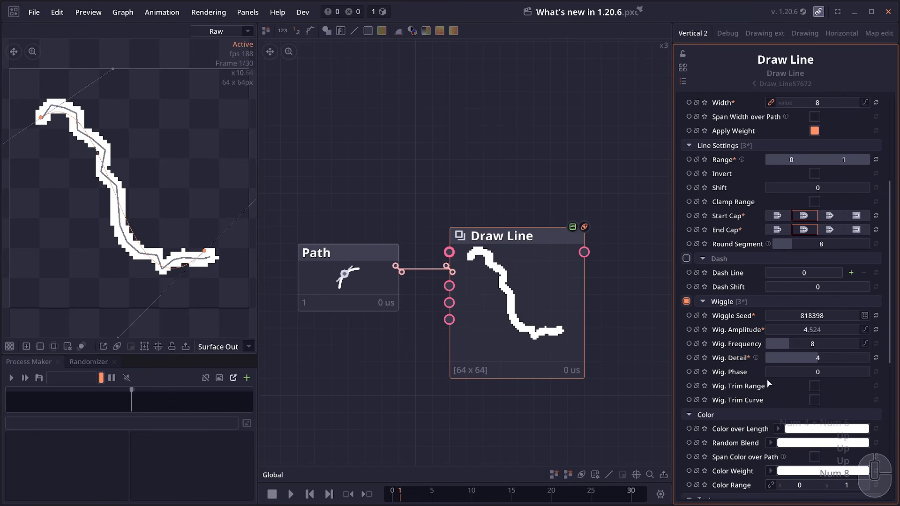
Enable Wig. Trim Range on the Draw Line node and trim the start of its Range
{"action": "left_click", "coordinate": [816, 386]}
{"action": "scroll", "coordinate": [816, 386], "scroll_direction": "up", "scroll_amount": 1}
{"action": "mouse_move", "coordinate": [791, 182]}
{"action": "left_mouse_down"}
{"action": "mouse_move", "coordinate": [814, 181]}
{"action": "mouse_move", "coordinate": [768, 182]}
{"action": "mouse_move", "coordinate": [806, 182]}
{"action": "left_mouse_up"}
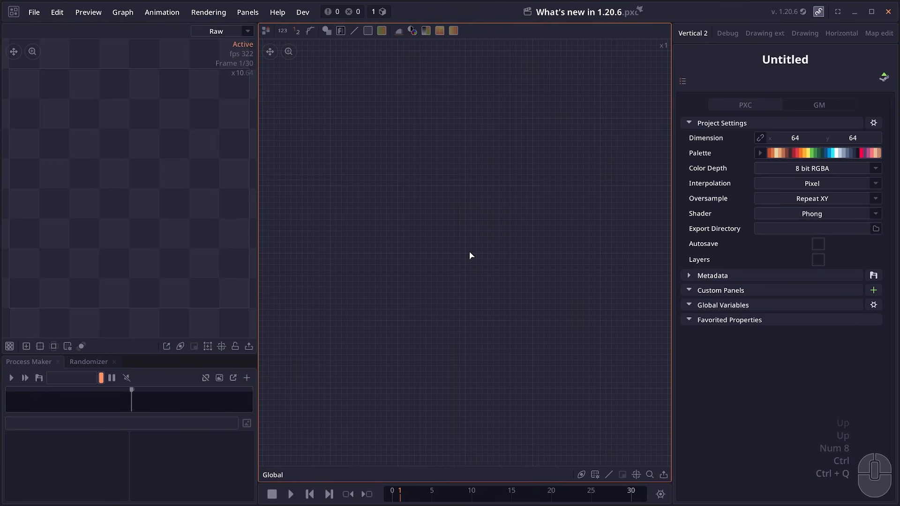